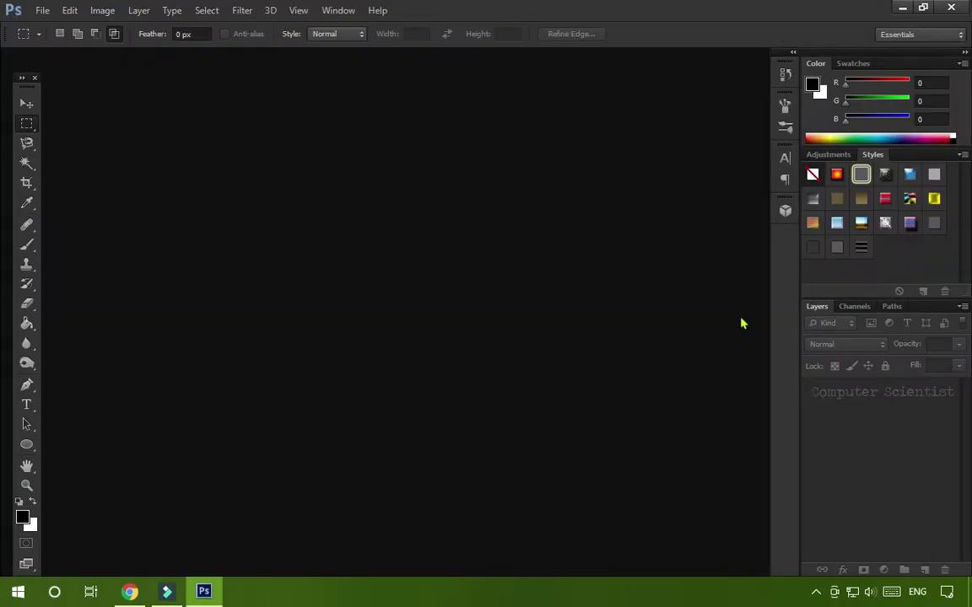
# Step: Try opening the Leaves and Sea images in Photoshop, then dismiss the JPEG marker error
pyautogui.click(42, 11)
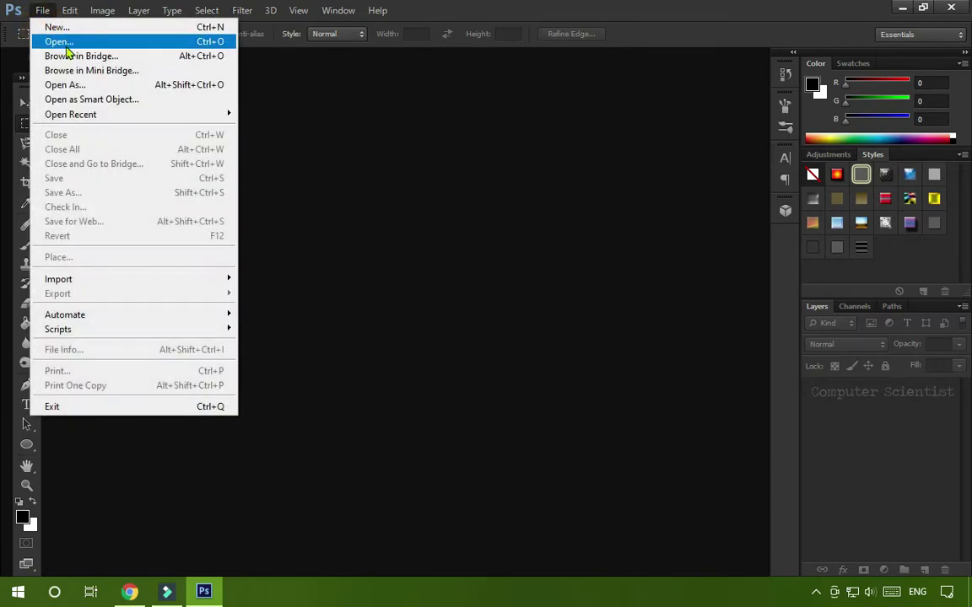
pyautogui.click(69, 43)
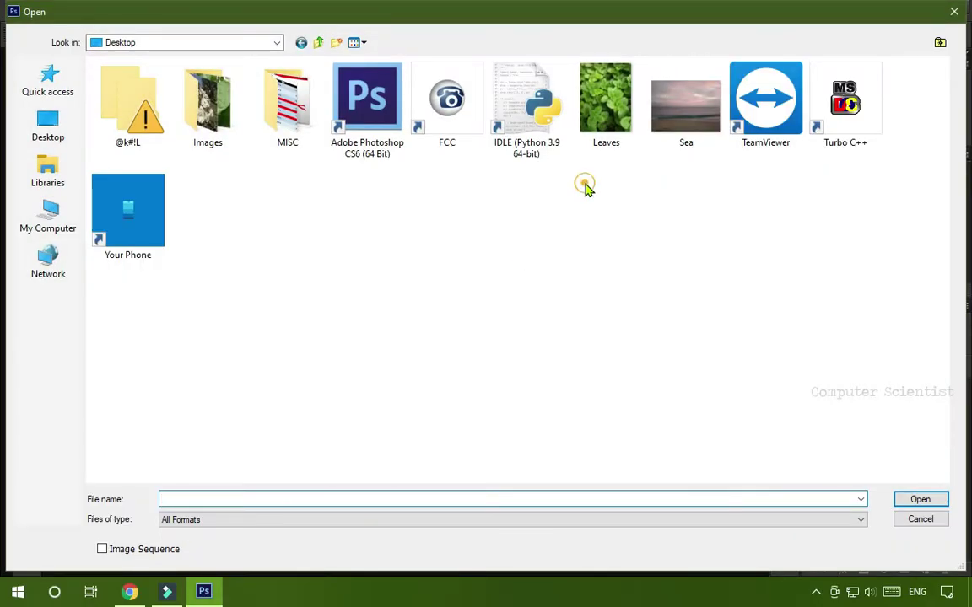
pyautogui.moveTo(587, 184); pyautogui.dragTo(709, 61)
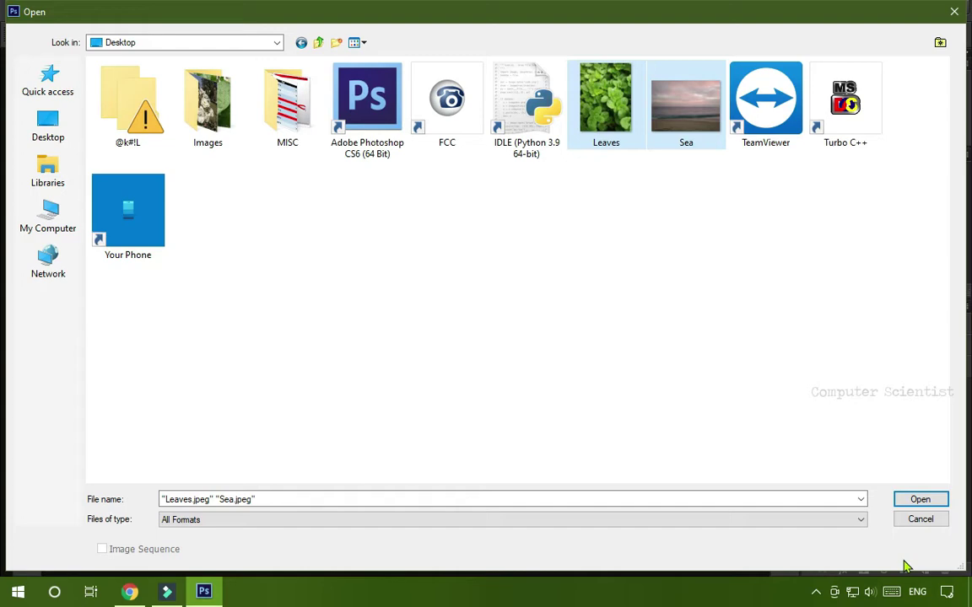
pyautogui.click(918, 499)
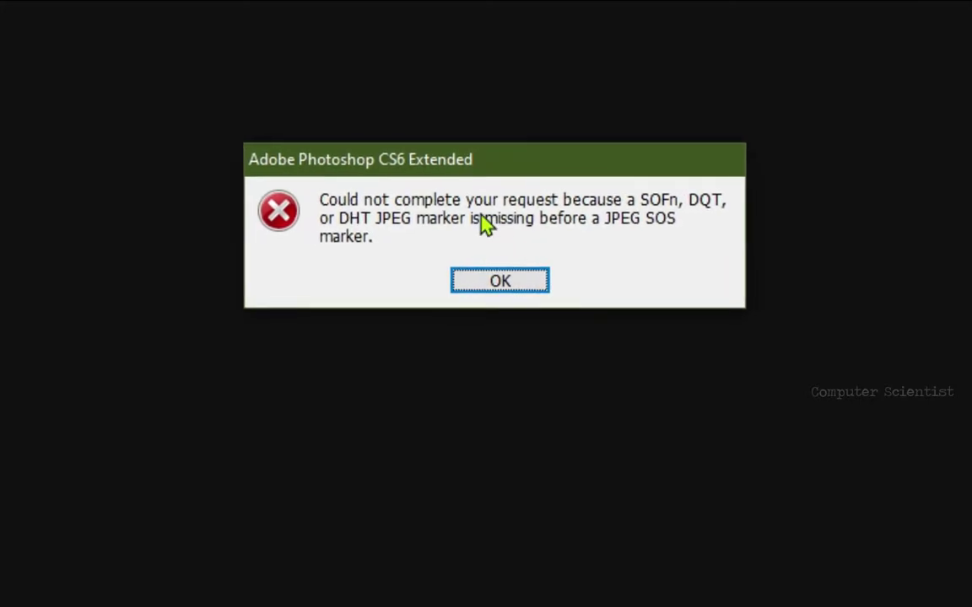
pyautogui.click(487, 270)
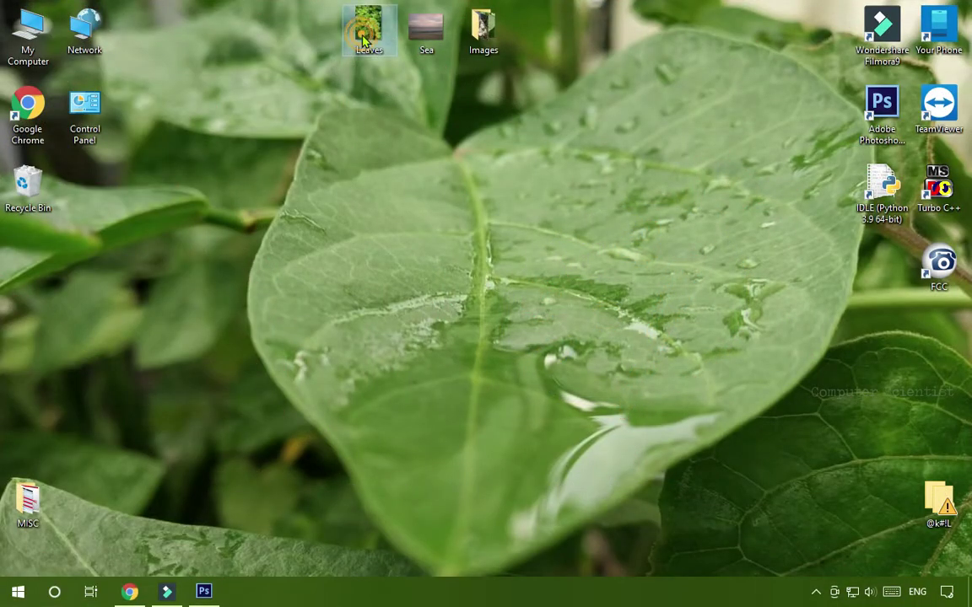
# Step: Open the Leaves image in Paint and re-save it as a JPEG named Leaves 2
pyautogui.rightClick(364, 40)
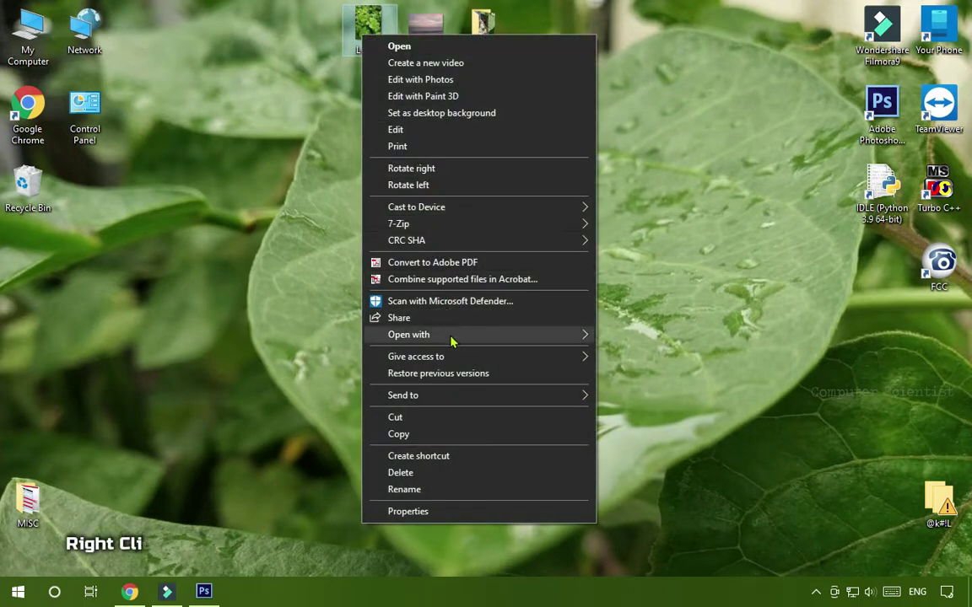
pyautogui.moveTo(451, 335)
pyautogui.click(629, 354)
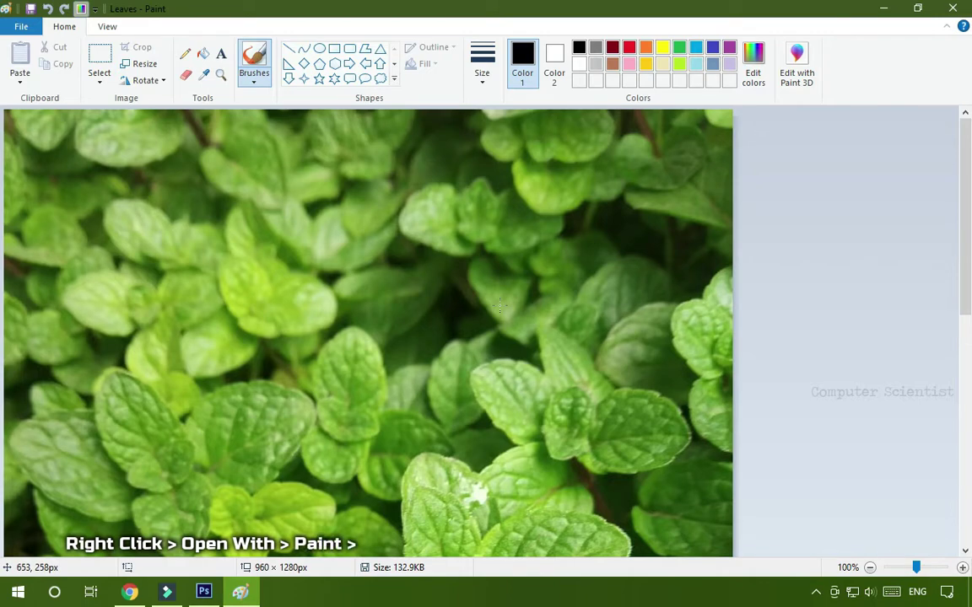
pyautogui.press('F12')
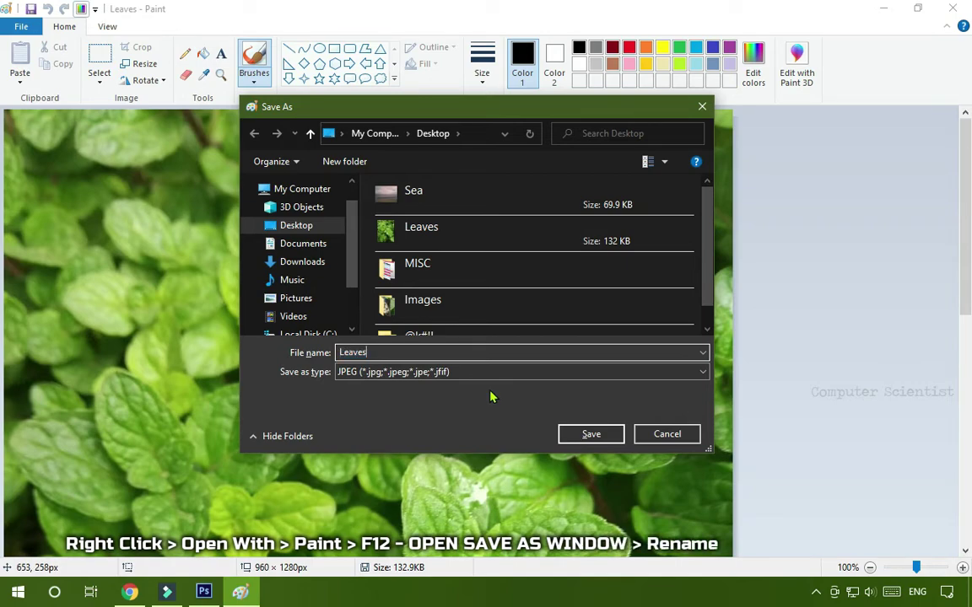
pyautogui.click(588, 436)
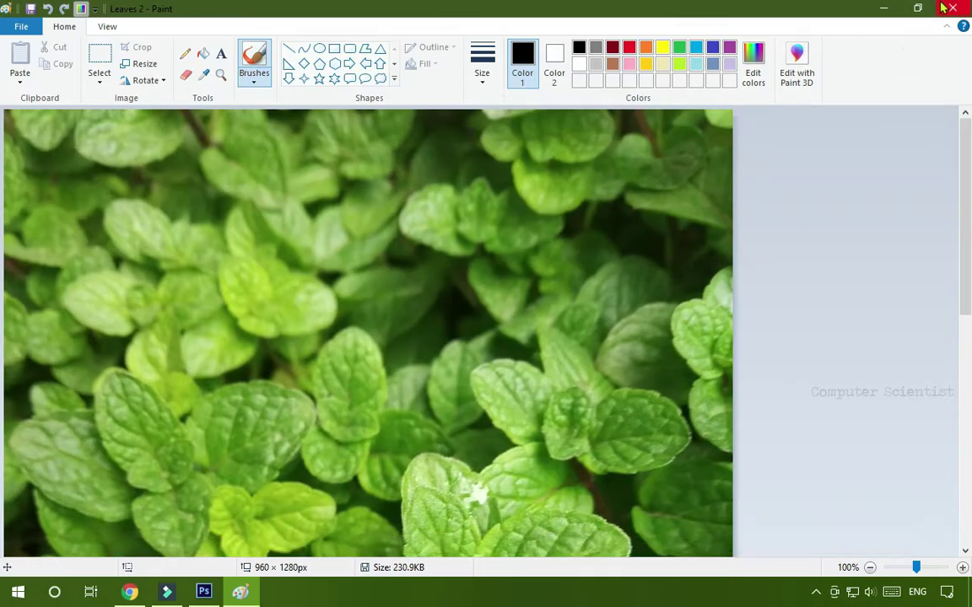
# Step: Close Paint, move Leaves 2 onto the desktop, and open Leaves 2 in Photoshop without error
pyautogui.hotkey('alt', 'F4')
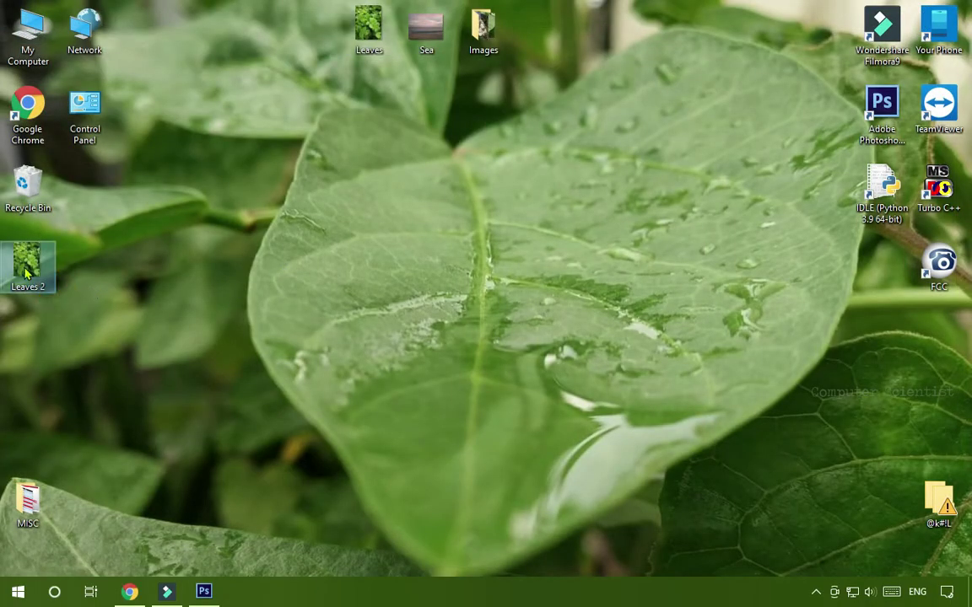
pyautogui.moveTo(28, 270); pyautogui.dragTo(358, 304)
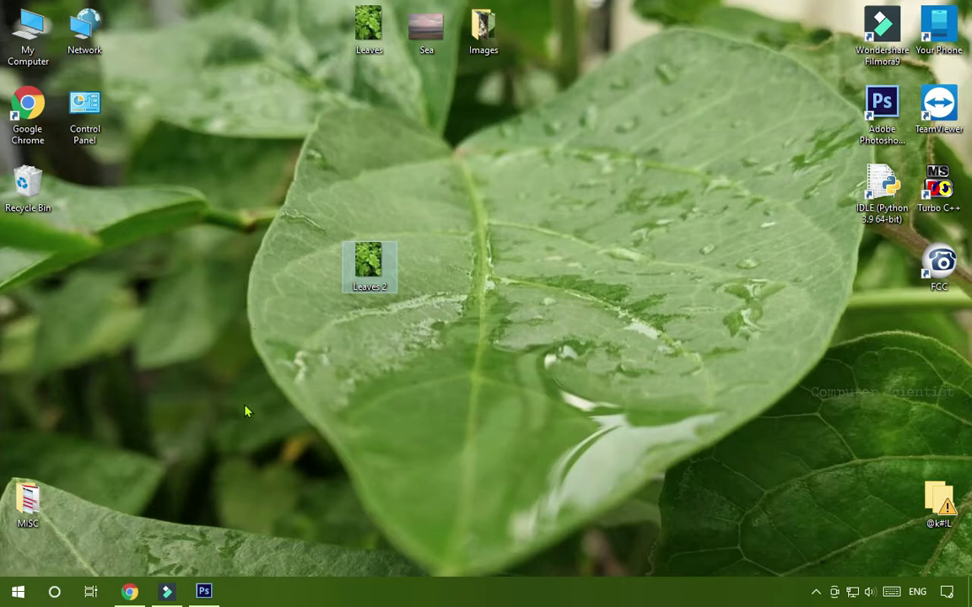
pyautogui.click(205, 594)
pyautogui.hotkey('ctrl', 'o')
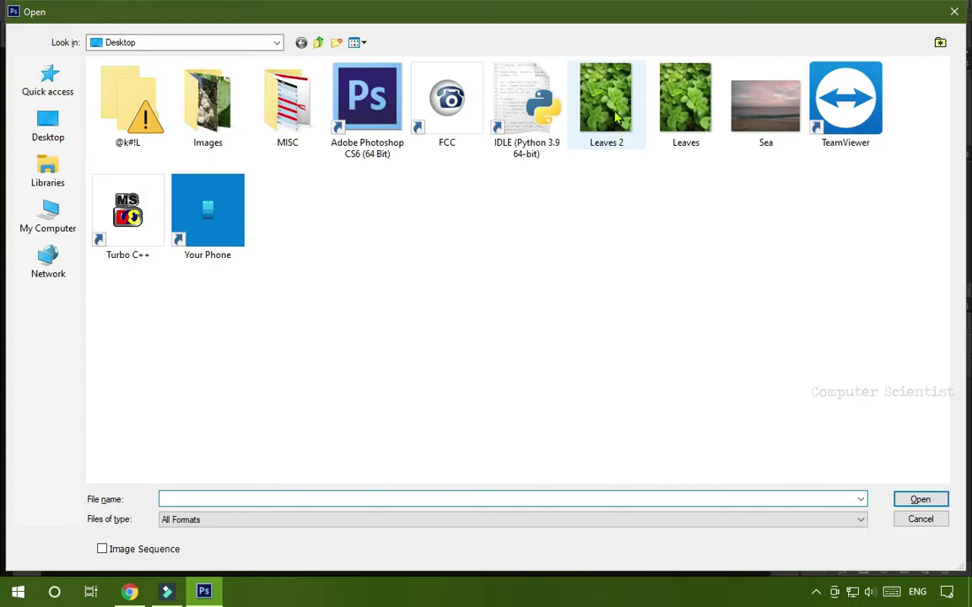
pyautogui.doubleClick(615, 116)
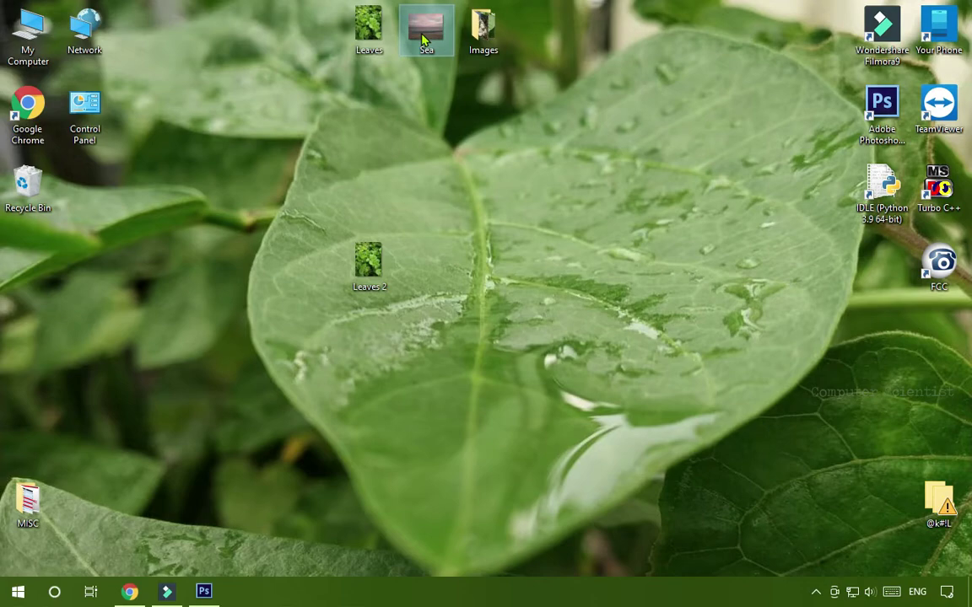
# Step: Edit the Sea image in Photos and save a copy named Sea 2
pyautogui.rightClick(424, 38)
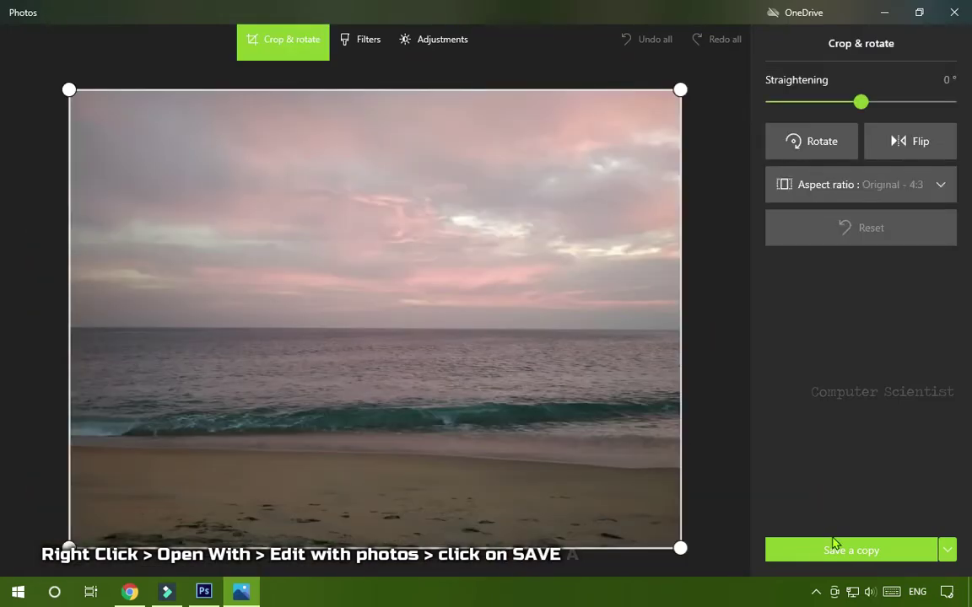
pyautogui.click(832, 550)
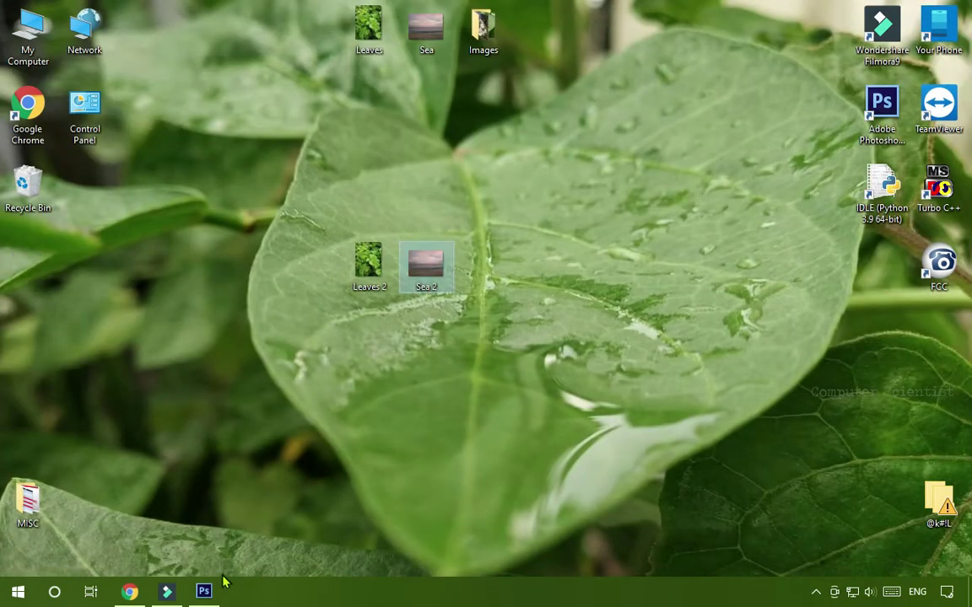
# Step: Open Sea 2 in Photoshop, then select the original Leaves and Sea images
pyautogui.click(207, 591)
pyautogui.click(44, 8)
pyautogui.click(52, 38)
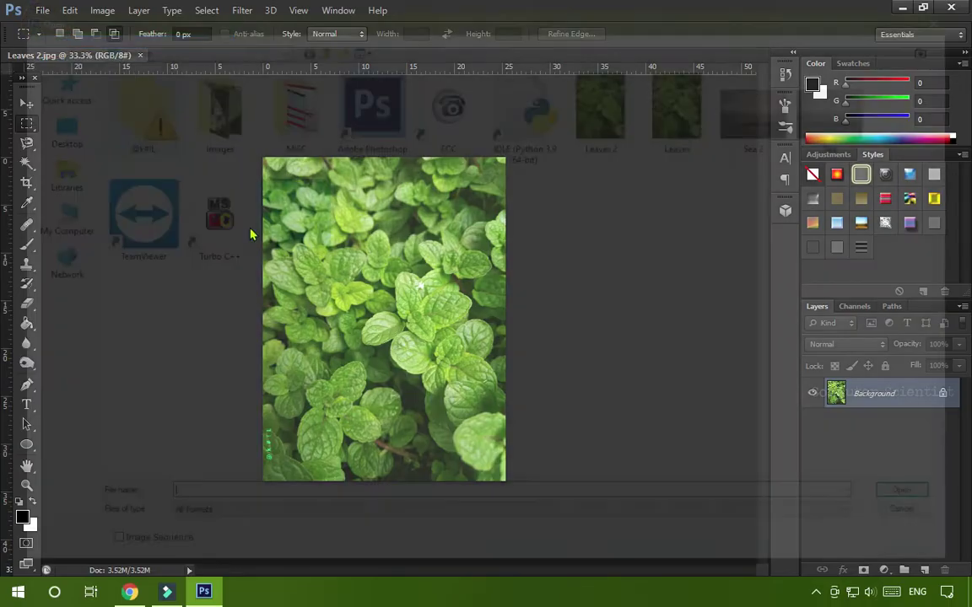
pyautogui.doubleClick(753, 112)
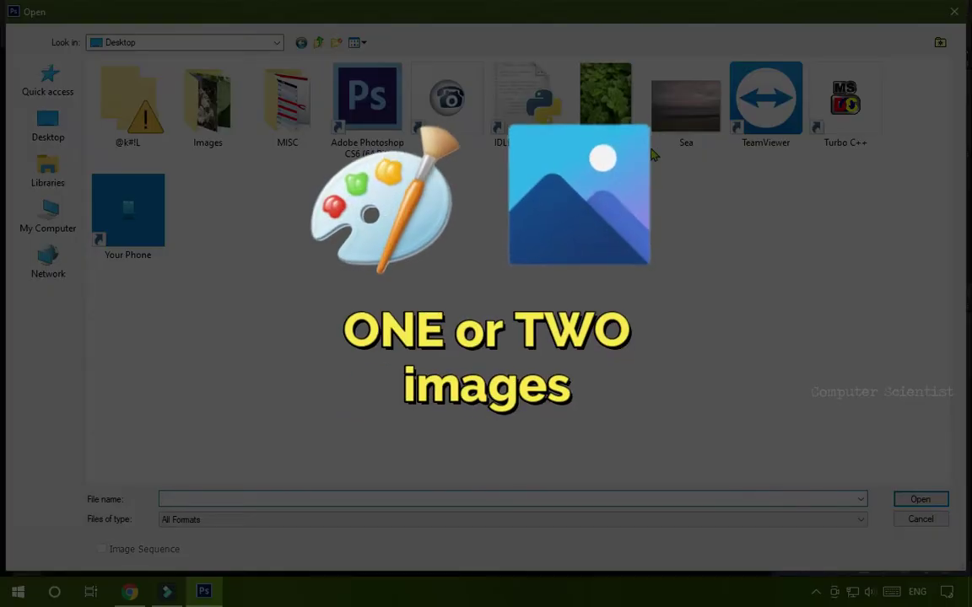
pyautogui.click(606, 97)
pyautogui.keyDown('ctrl'); pyautogui.click(686, 105); pyautogui.keyUp('ctrl')
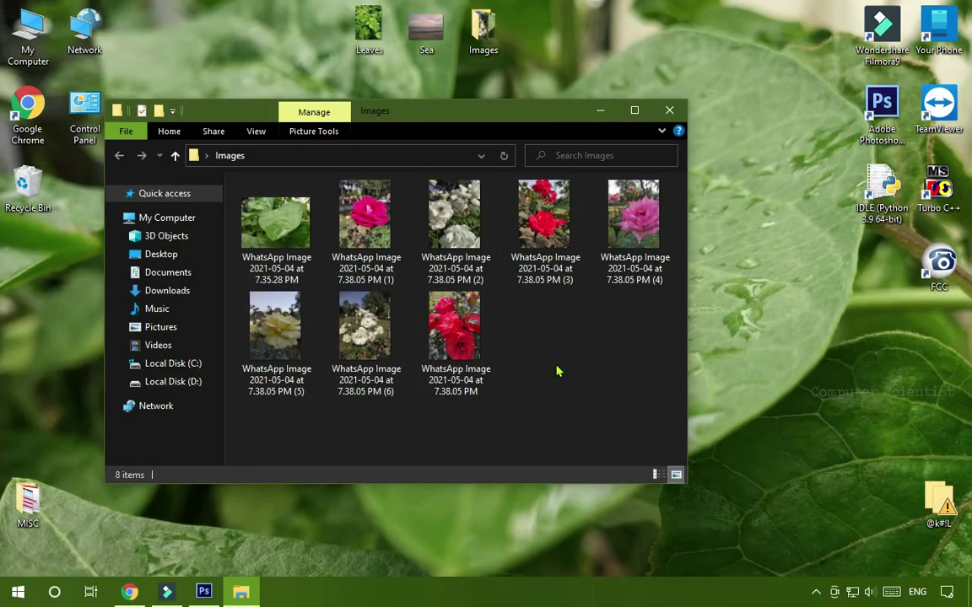
# Step: Close the Images folder window and try opening all eight WhatsApp images in Photoshop
pyautogui.click(664, 113)
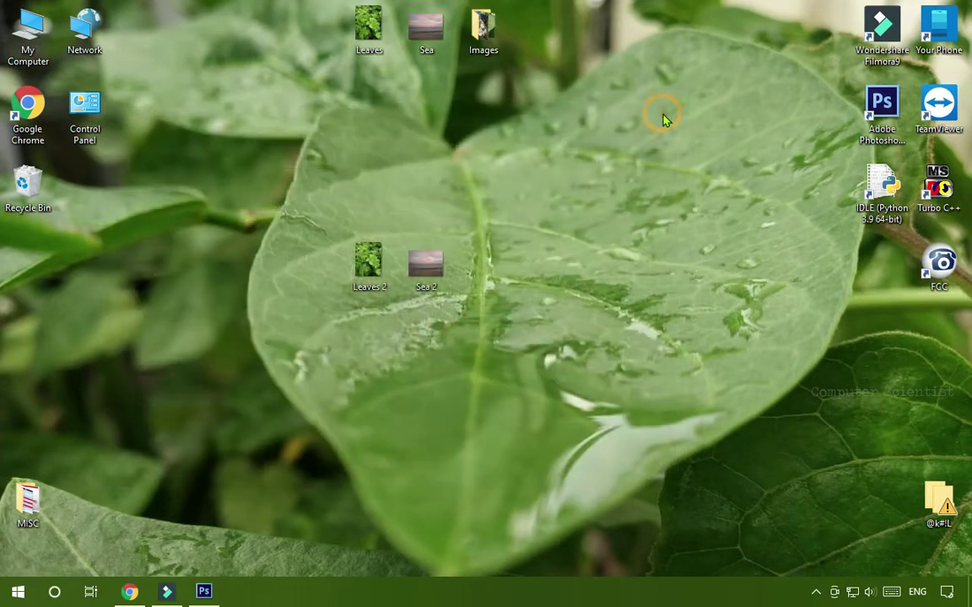
pyautogui.click(207, 591)
pyautogui.hotkey('ctrl', 'o')
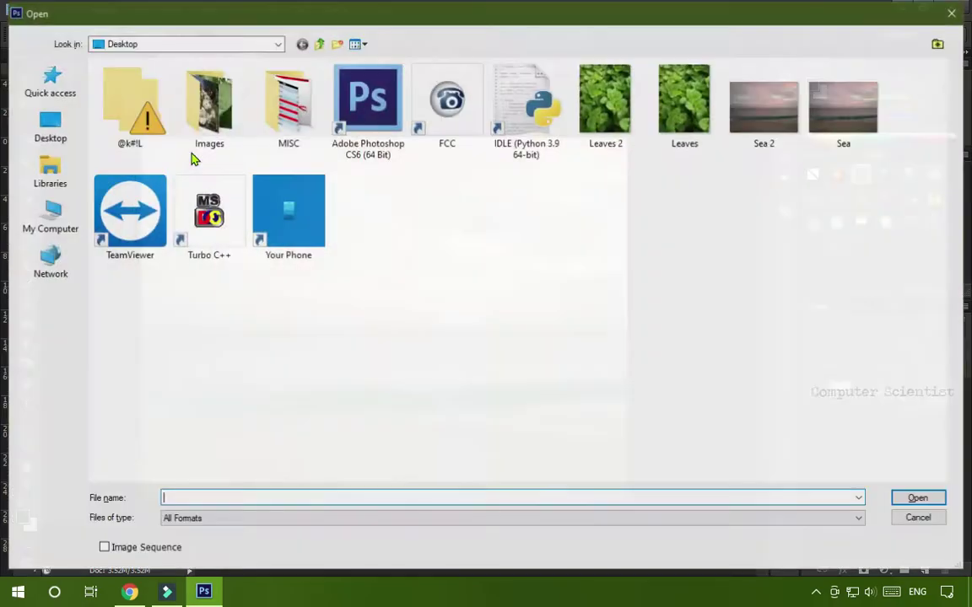
pyautogui.doubleClick(202, 142)
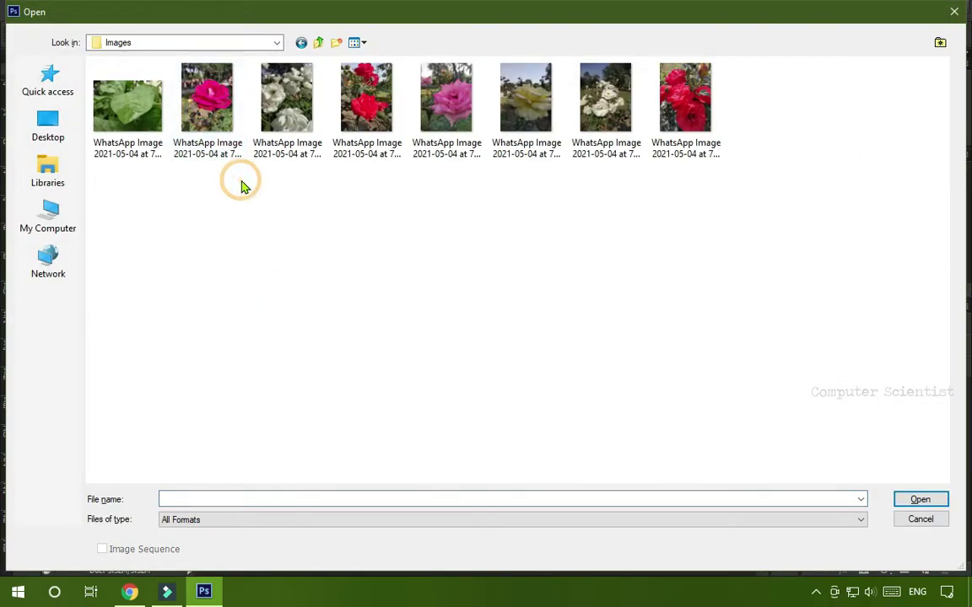
pyautogui.hotkey('ctrl', 'a')
pyautogui.click(924, 501)
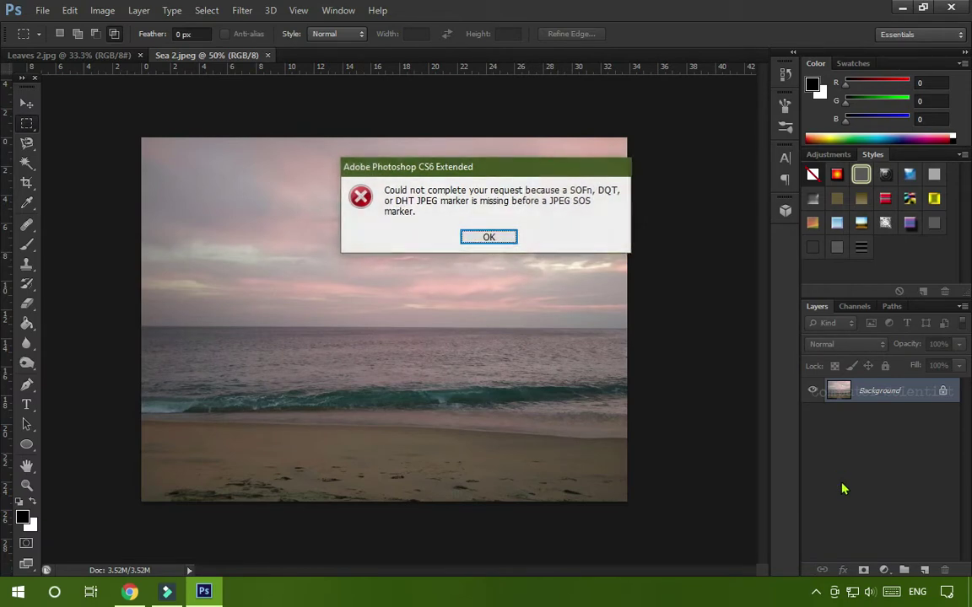
# Step: Dismiss the JPEG marker error and download the Windows JPEG Marker Repair tool to the Desktop
pyautogui.press('Return')
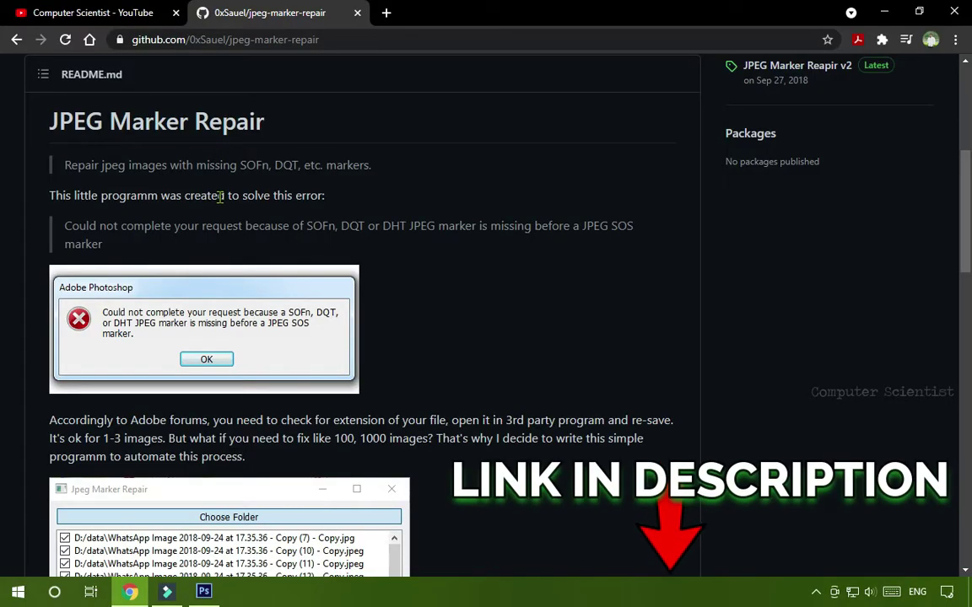
pyautogui.scroll(-8, 221, 196)
pyautogui.scroll(-10, 221, 195)
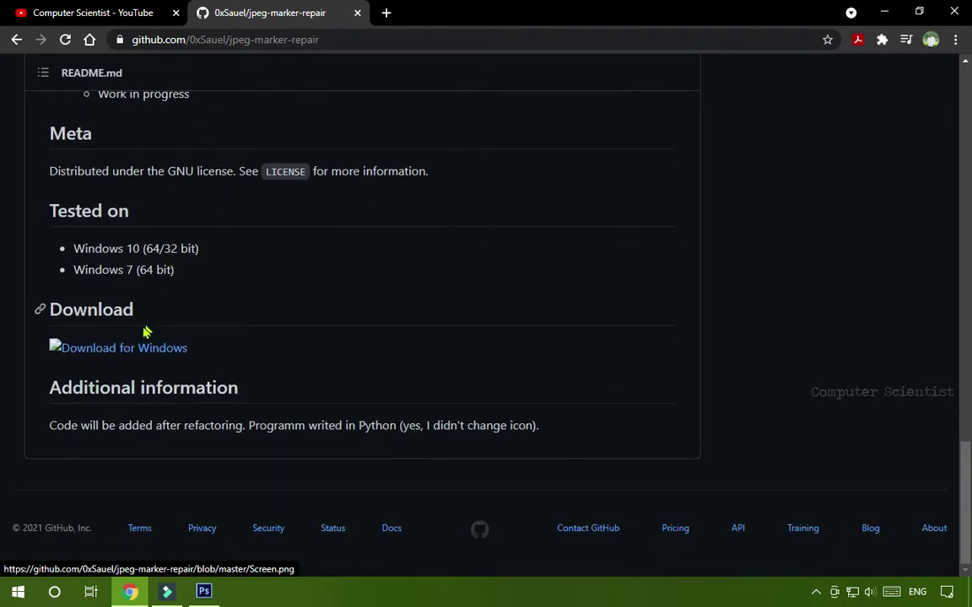
pyautogui.click(163, 348)
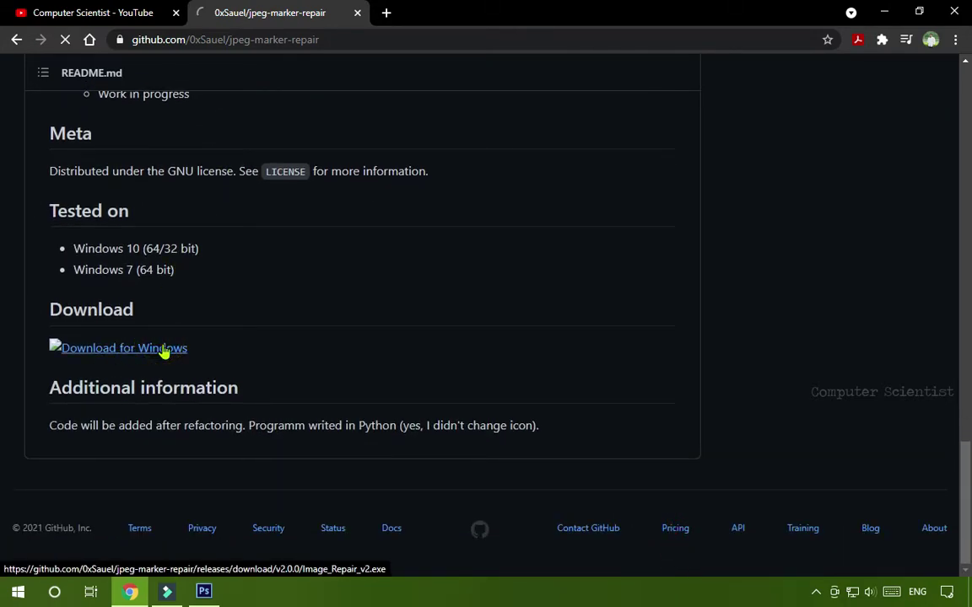
pyautogui.click(59, 131)
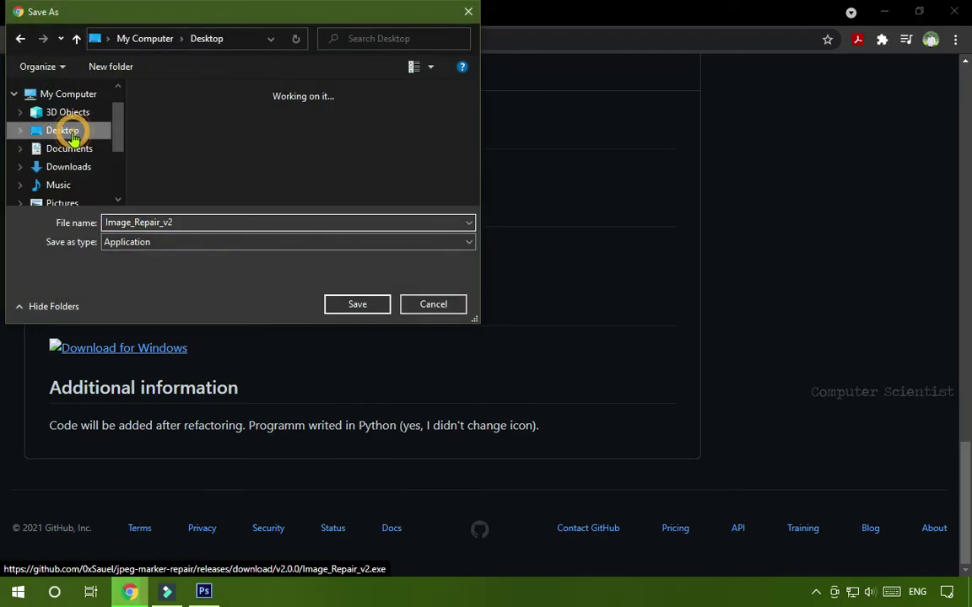
# Step: Save Image_Repair_v2.exe and launch it from the desktop, bypassing the SmartScreen warning
pyautogui.click(356, 306)
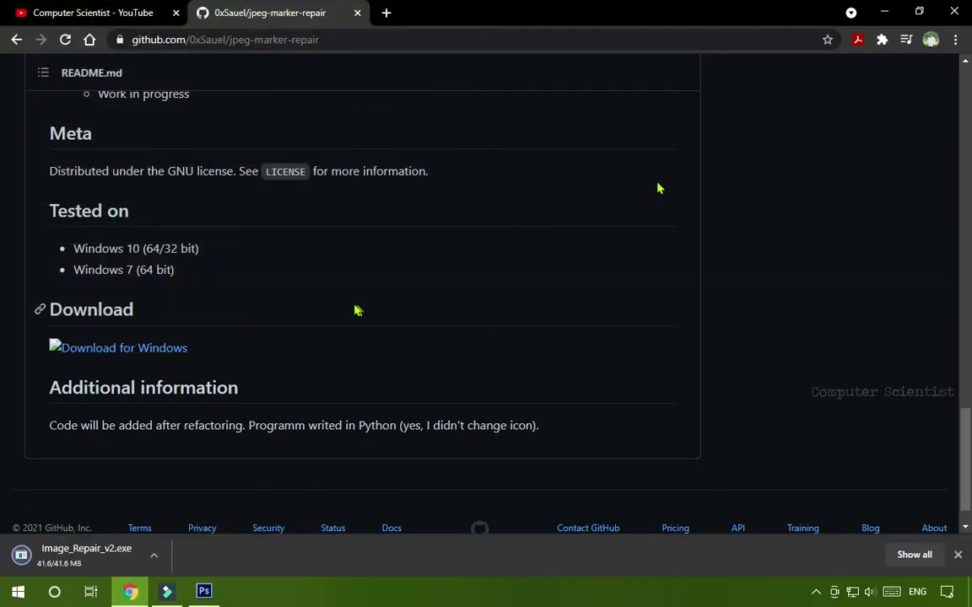
pyautogui.click(891, 10)
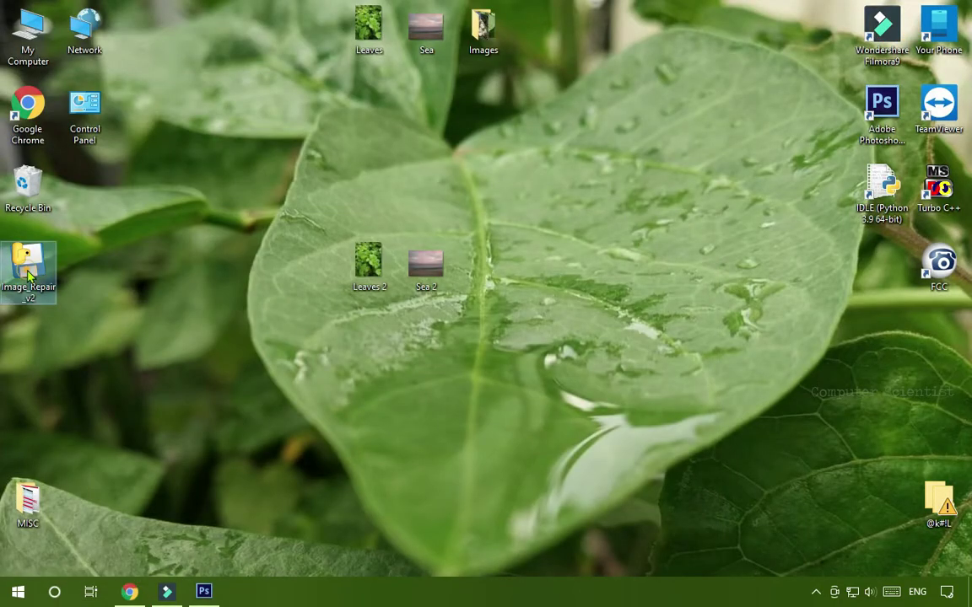
pyautogui.doubleClick(29, 274)
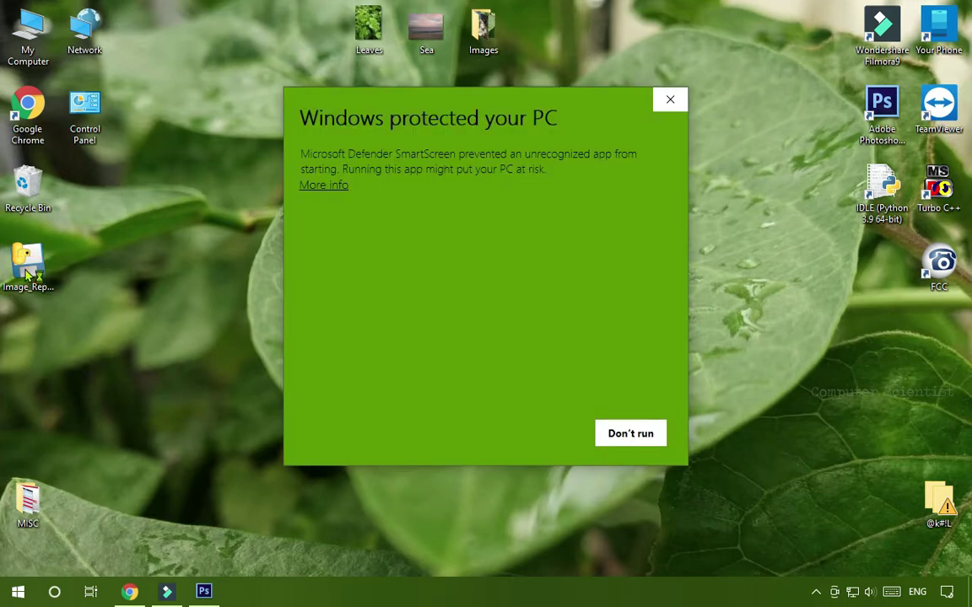
pyautogui.click(324, 185)
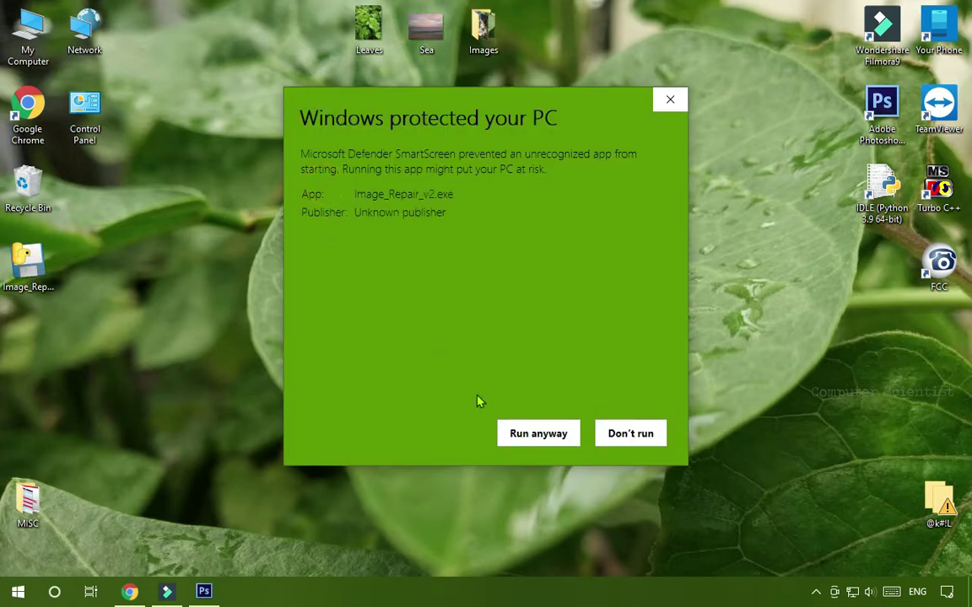
pyautogui.click(518, 434)
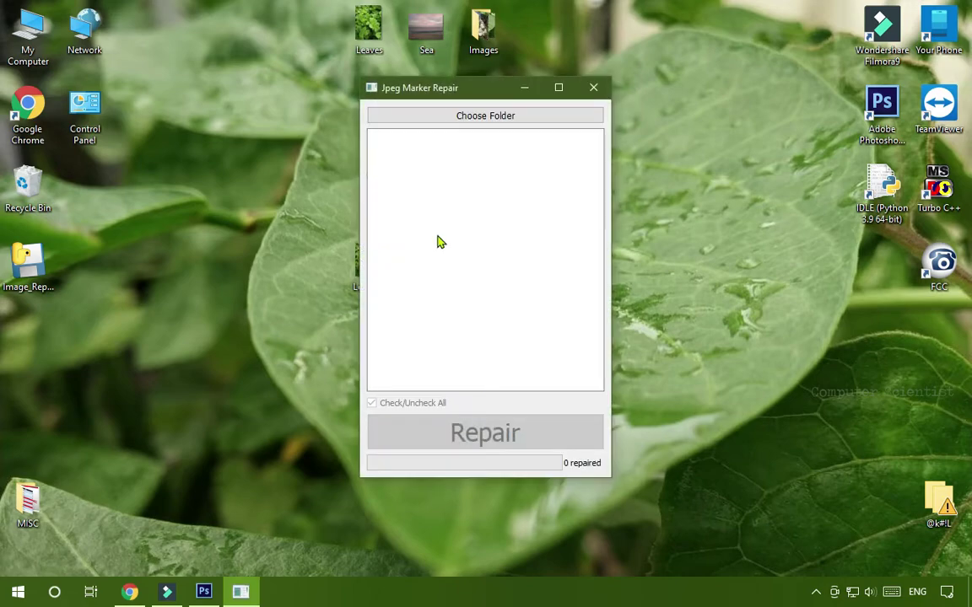
# Step: Point Jpeg Marker Repair at the Images folder, repair all eight images, then close it
pyautogui.click(497, 116)
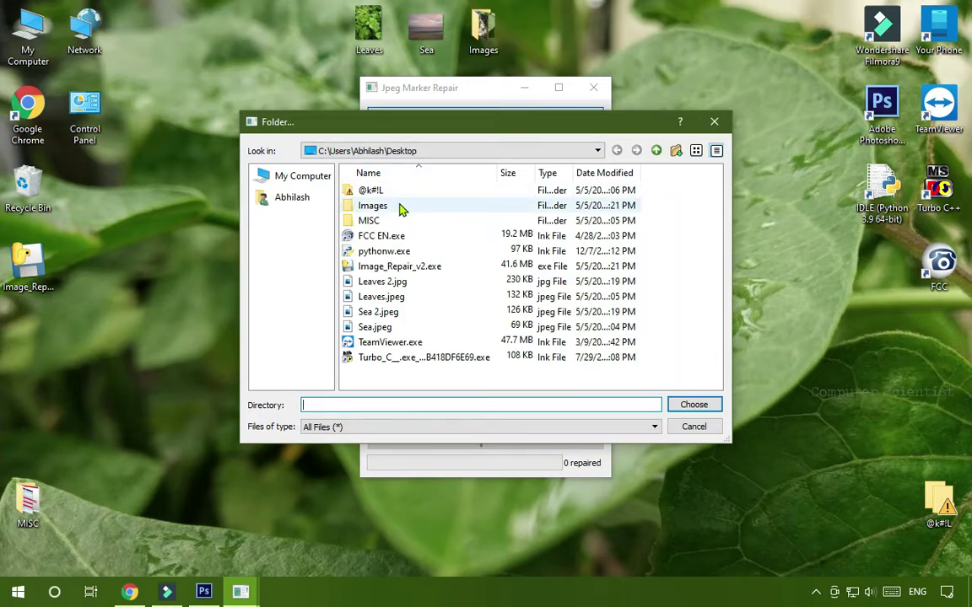
pyautogui.click(404, 209)
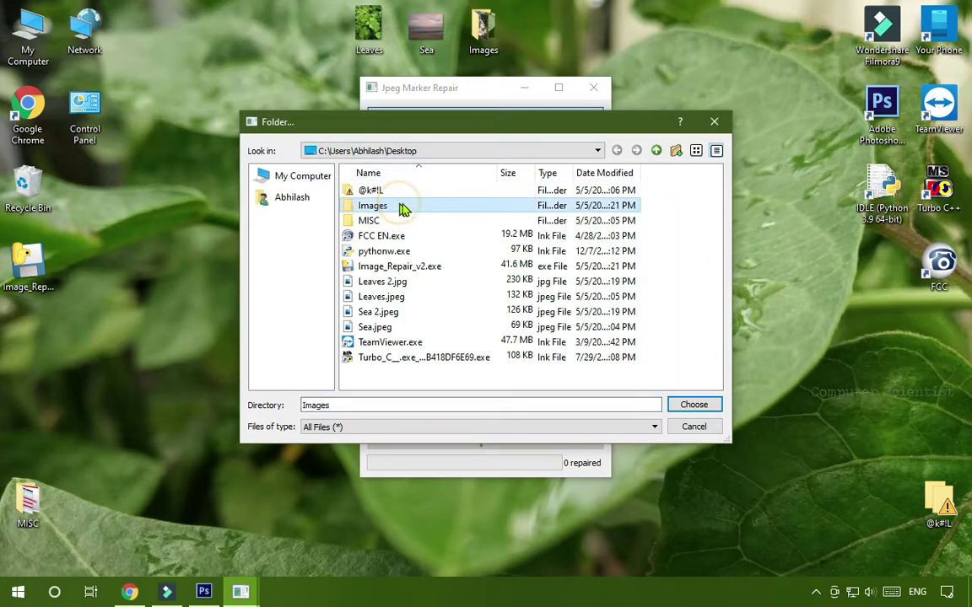
pyautogui.click(694, 406)
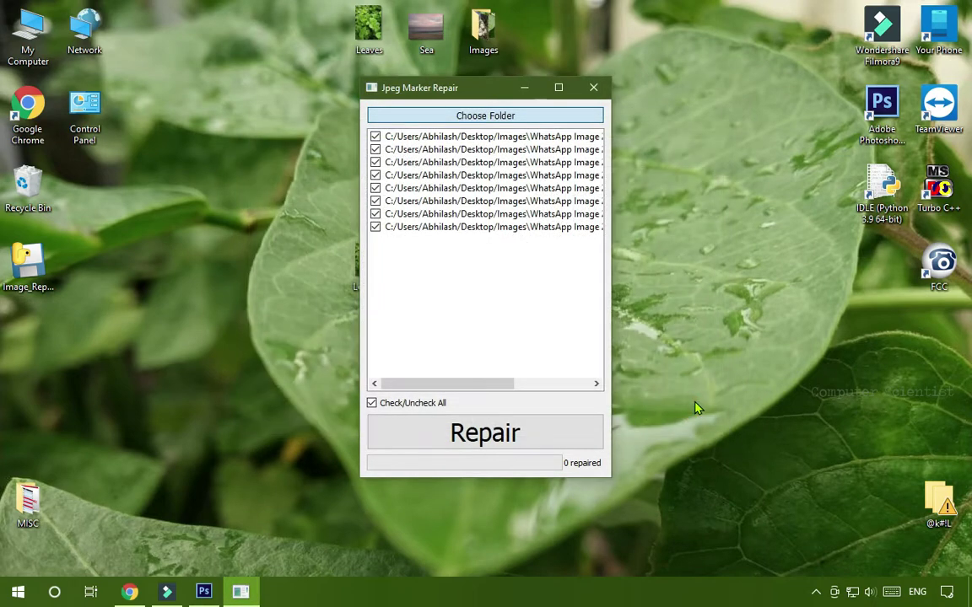
pyautogui.click(485, 426)
pyautogui.click(594, 87)
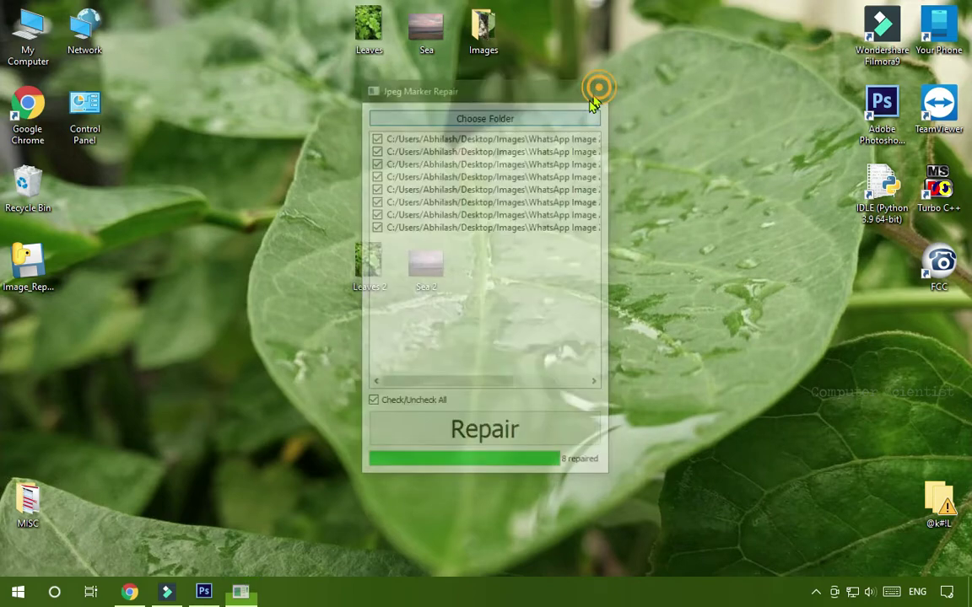
# Step: Open the eight repaired WhatsApp images in Photoshop, minimize it, and select Leaves and Sea
pyautogui.click(207, 591)
pyautogui.hotkey('ctrl', 'o')
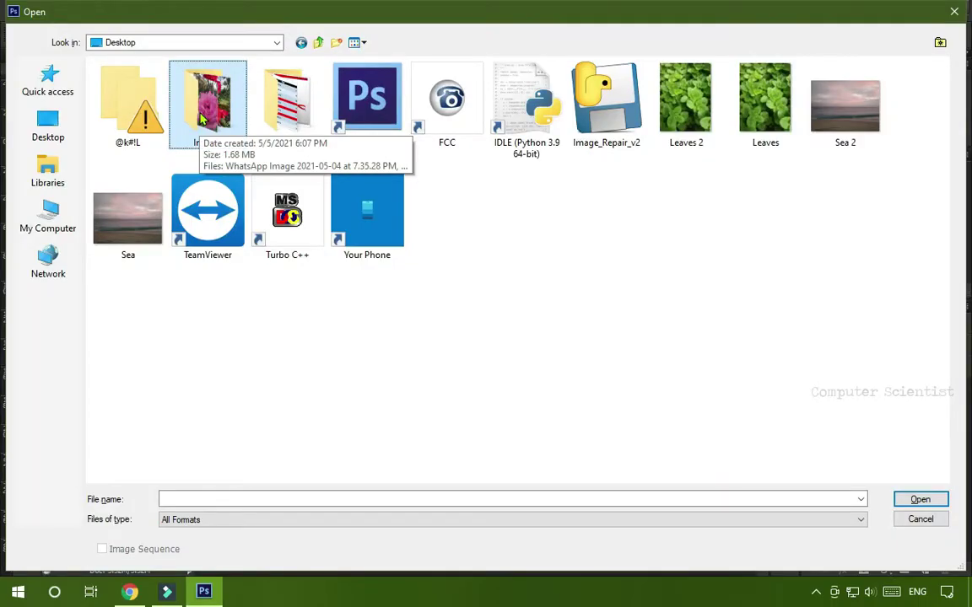
pyautogui.doubleClick(206, 104)
pyautogui.moveTo(135, 165); pyautogui.dragTo(748, 113)
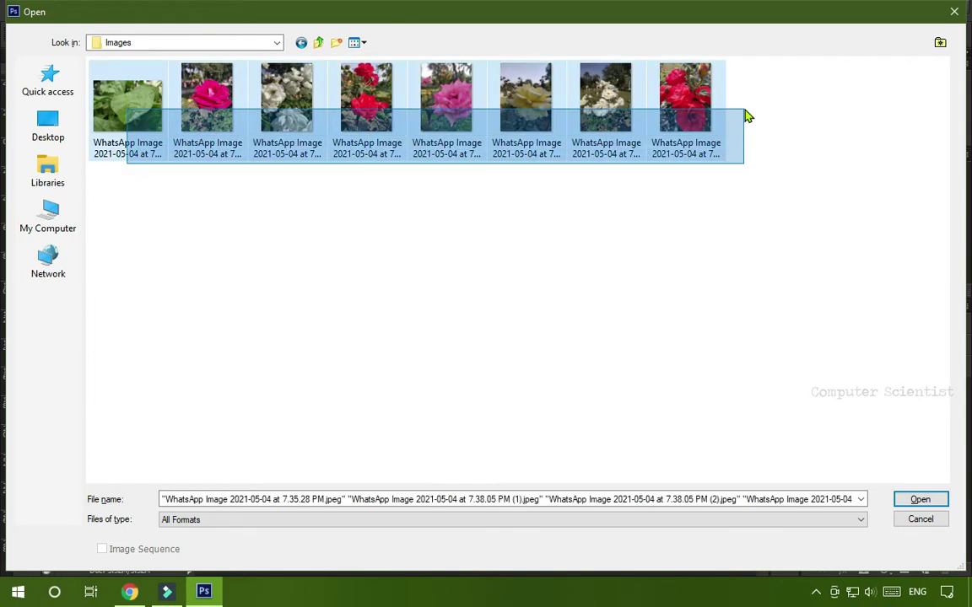
pyautogui.click(901, 500)
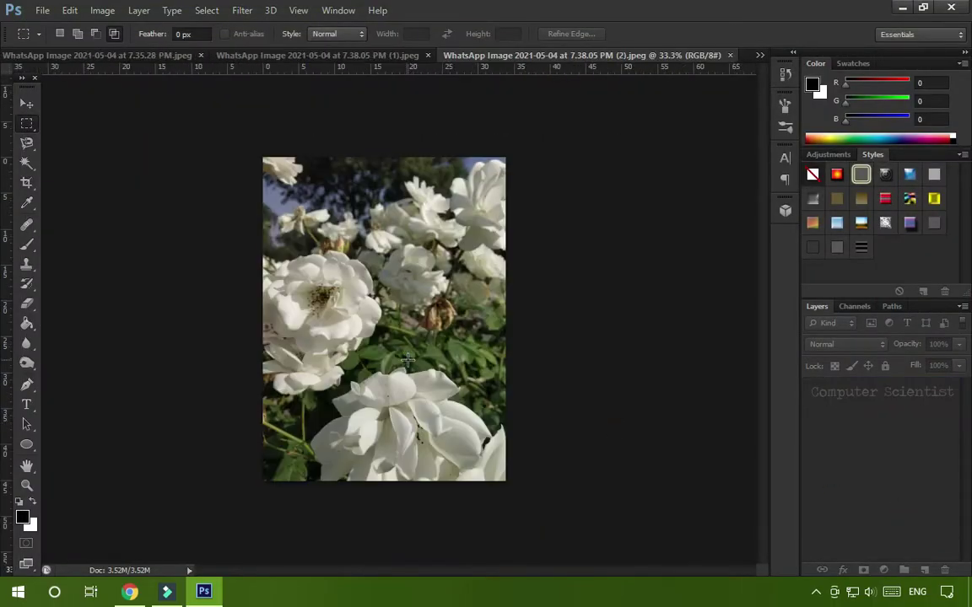
pyautogui.click(902, 8)
pyautogui.moveTo(415, 53); pyautogui.dragTo(453, 38)
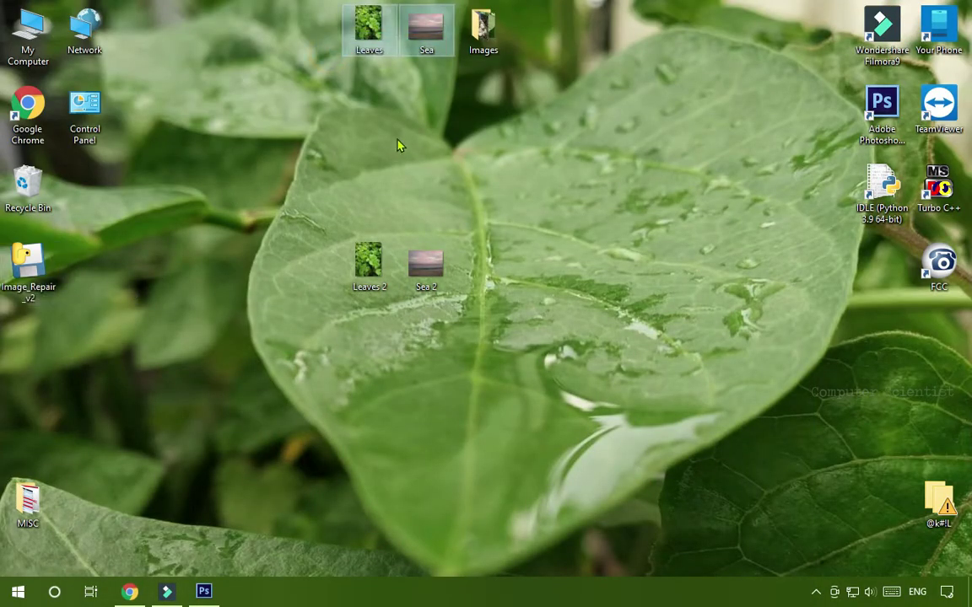
# Step: Create an 'Images 2' folder on the desktop and move Leaves and Sea into it
pyautogui.hotkey('ctrl', 'shift', 'n')
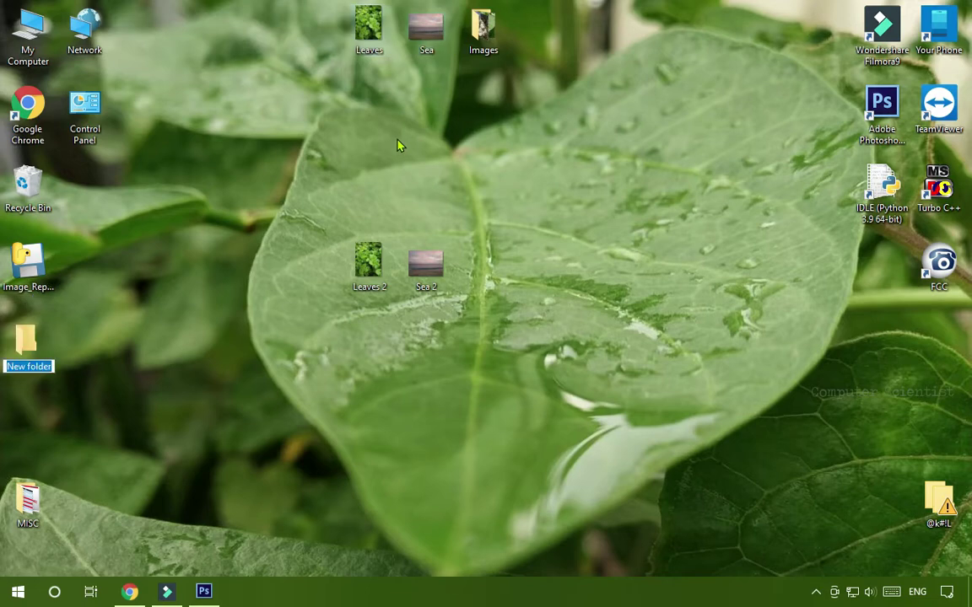
pyautogui.write('Images 2')
pyautogui.click(135, 400)
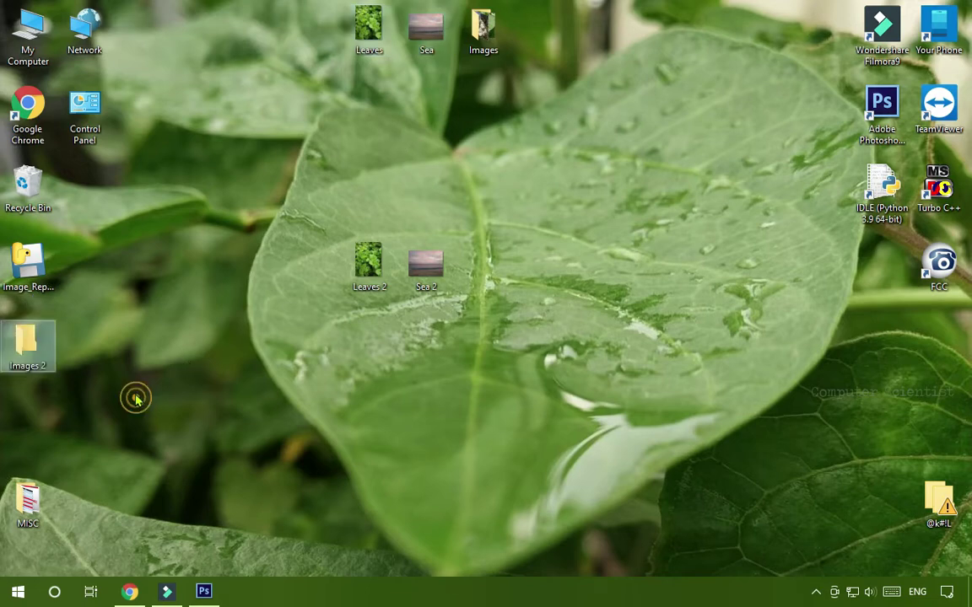
pyautogui.moveTo(372, 196); pyautogui.dragTo(373, 196)
pyautogui.moveTo(337, 63); pyautogui.dragTo(381, 195)
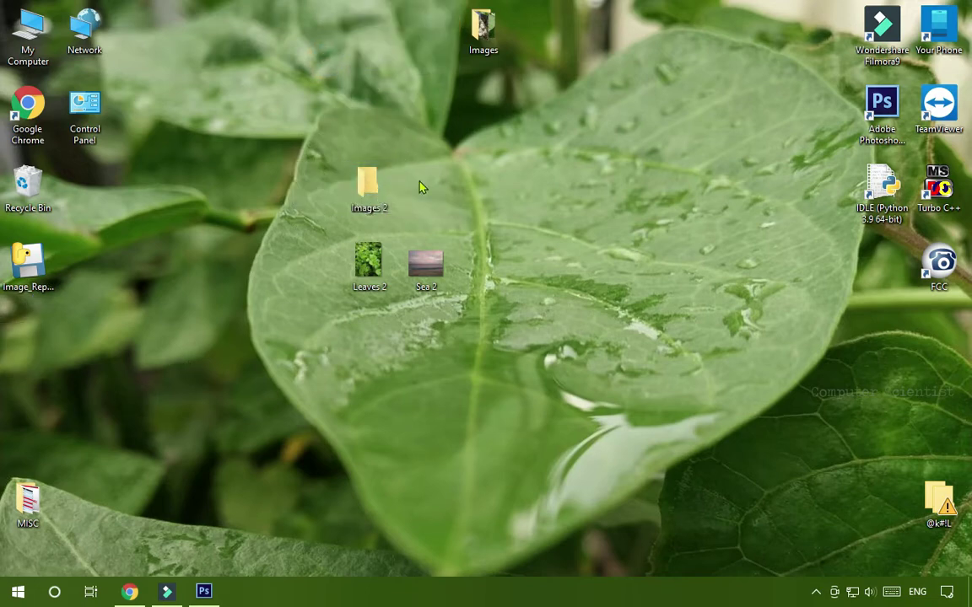
# Step: Repair both JPEGs in the Images 2 folder with Jpeg Marker Repair
pyautogui.doubleClick(21, 268)
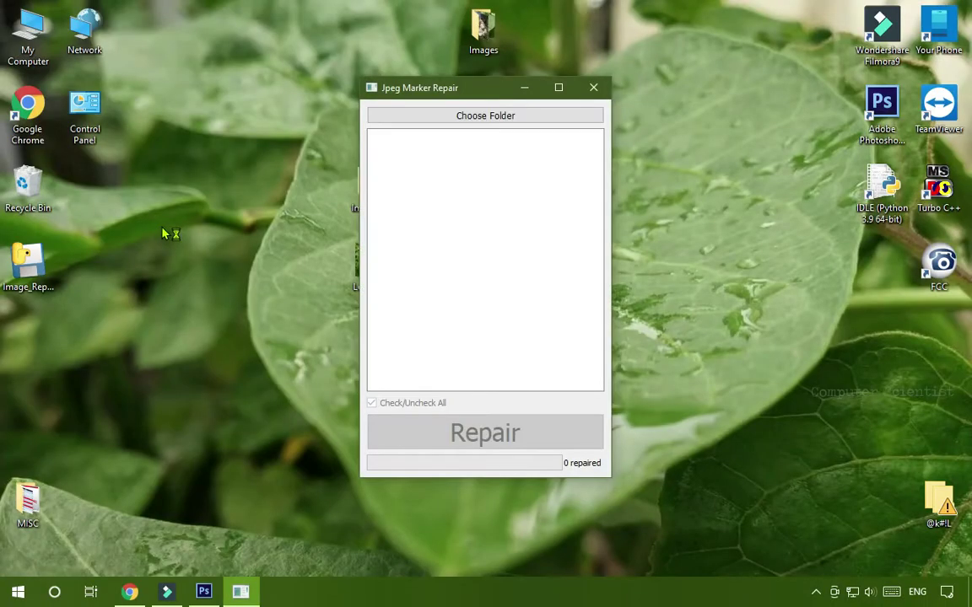
pyautogui.click(469, 119)
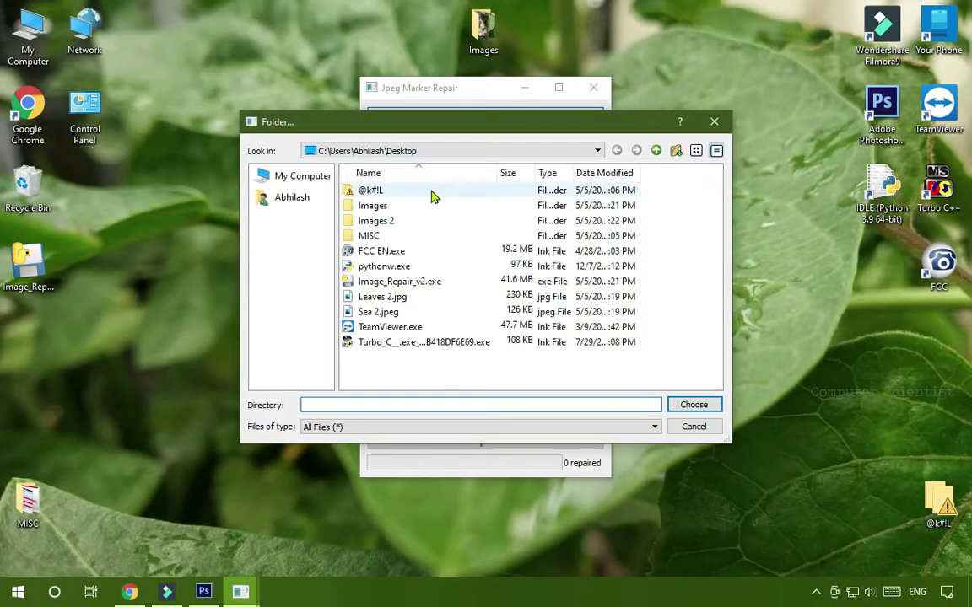
pyautogui.click(379, 223)
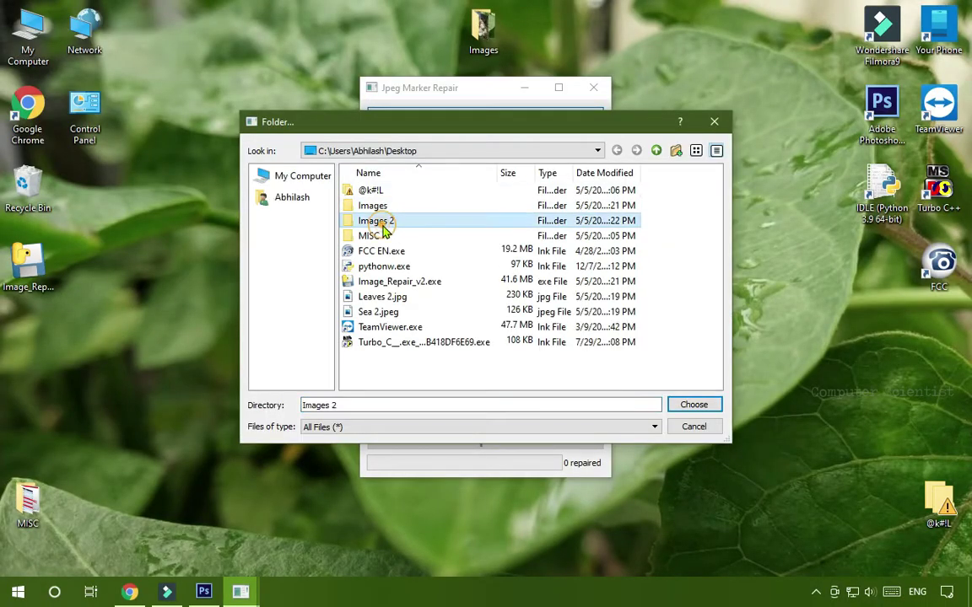
pyautogui.click(694, 405)
pyautogui.click(511, 433)
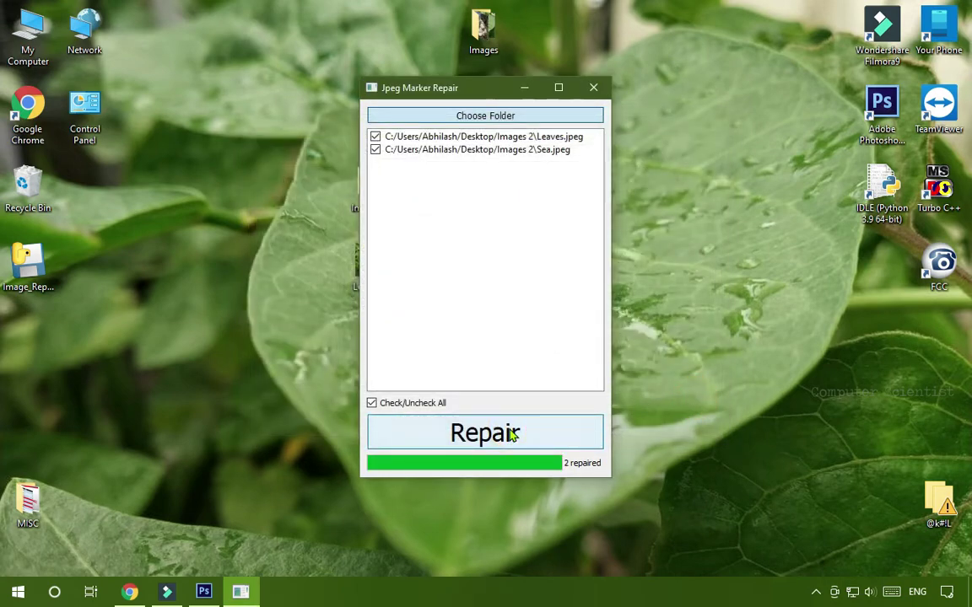
# Step: Open Leaves.jpeg and Sea.jpeg from Images 2 in Photoshop, then select the desktop leftovers
pyautogui.click(203, 592)
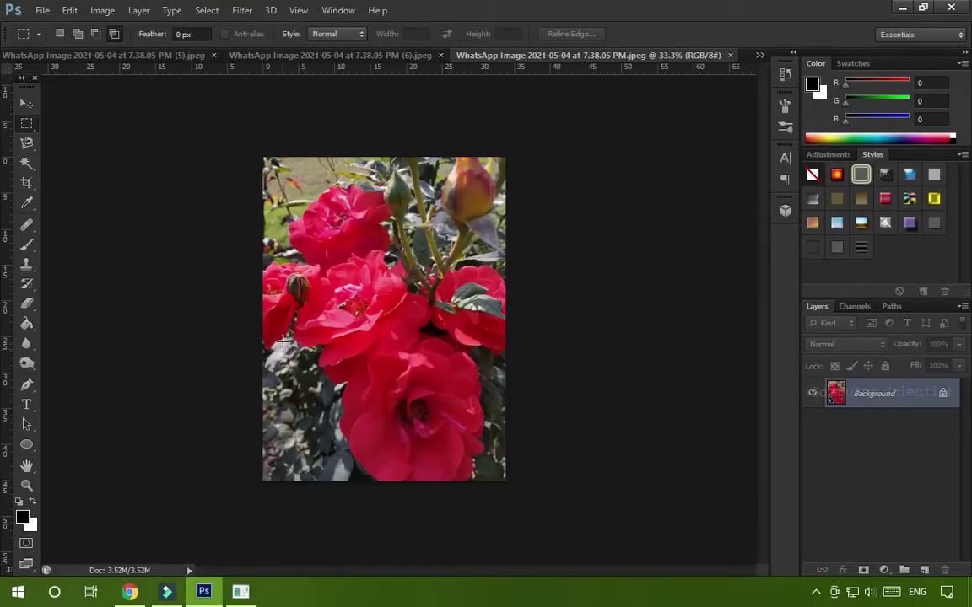
pyautogui.hotkey('ctrl', 'o')
pyautogui.doubleClick(288, 142)
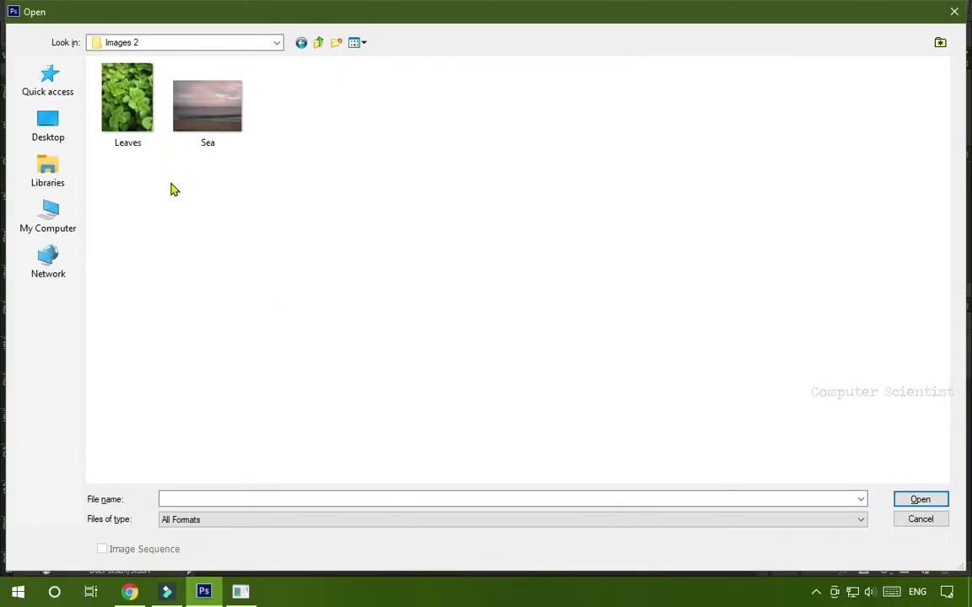
pyautogui.moveTo(139, 182); pyautogui.dragTo(224, 121)
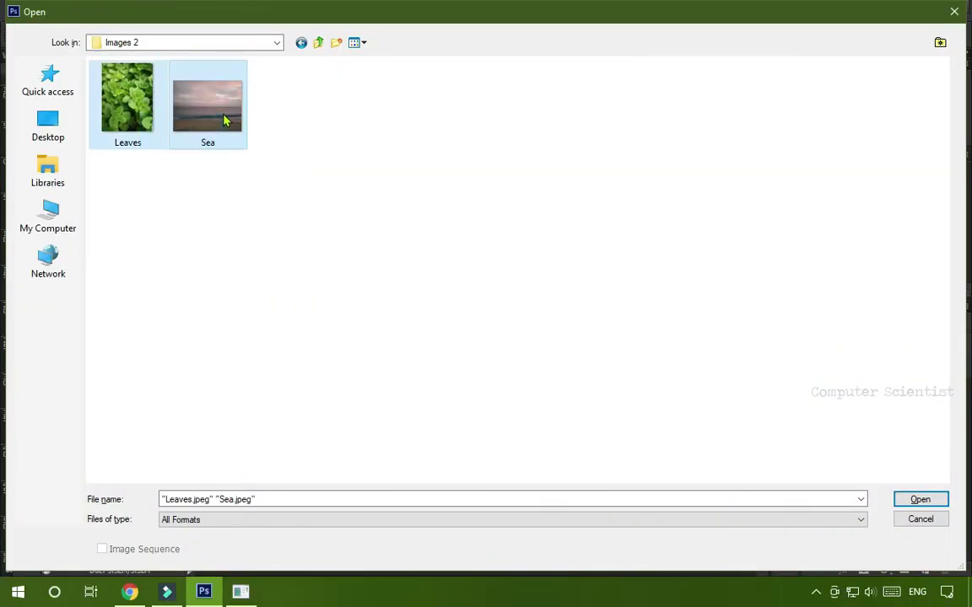
pyautogui.click(920, 502)
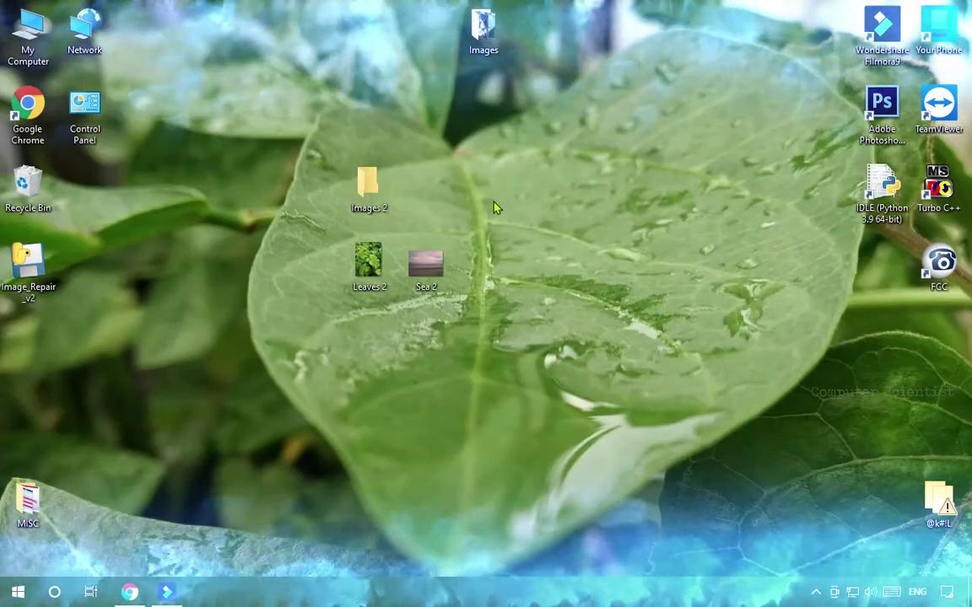
pyautogui.moveTo(481, 132); pyautogui.dragTo(345, 333)
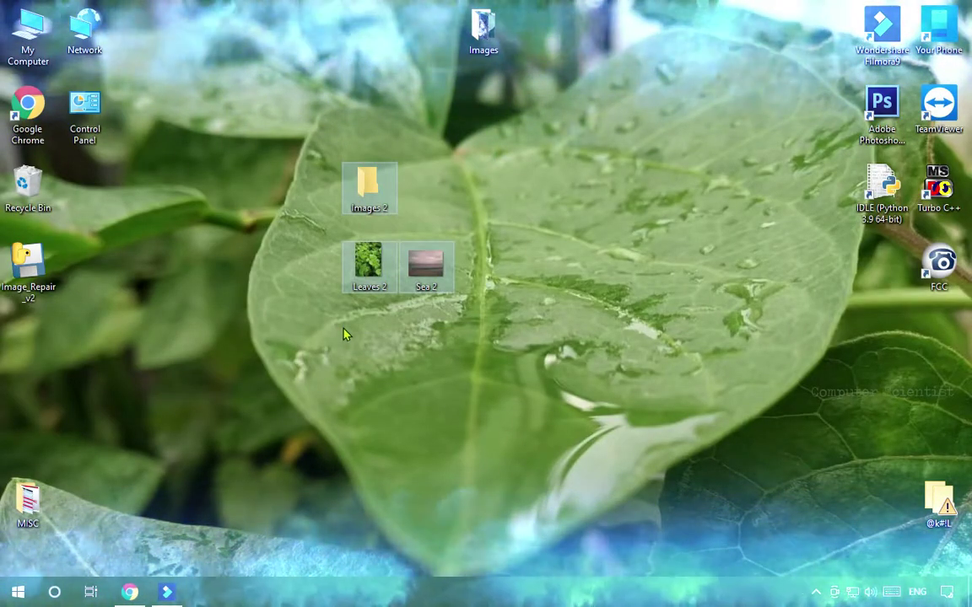
# Step: Delete the selected Images 2 folder and the Leaves 2 and Sea 2 images
pyautogui.press('Delete')
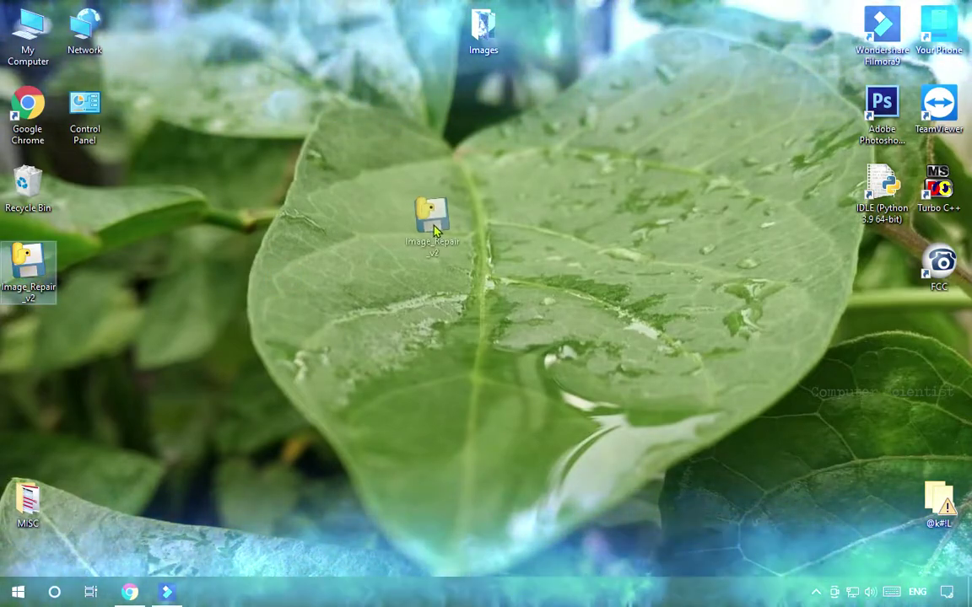